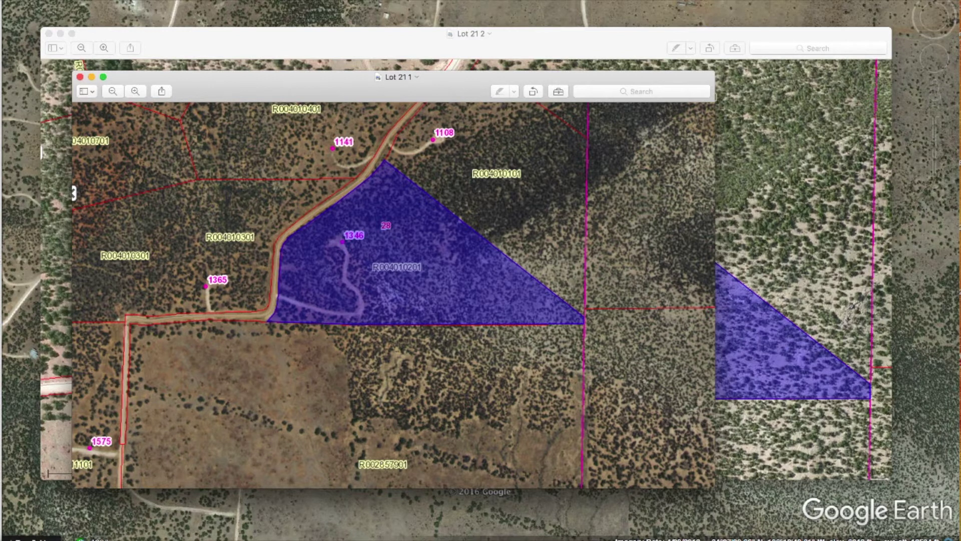
- Review the Lot 21 2 parcel map, switch to Google Earth, and examine the same lot and its driveway from a tilted view
click(621, 38)
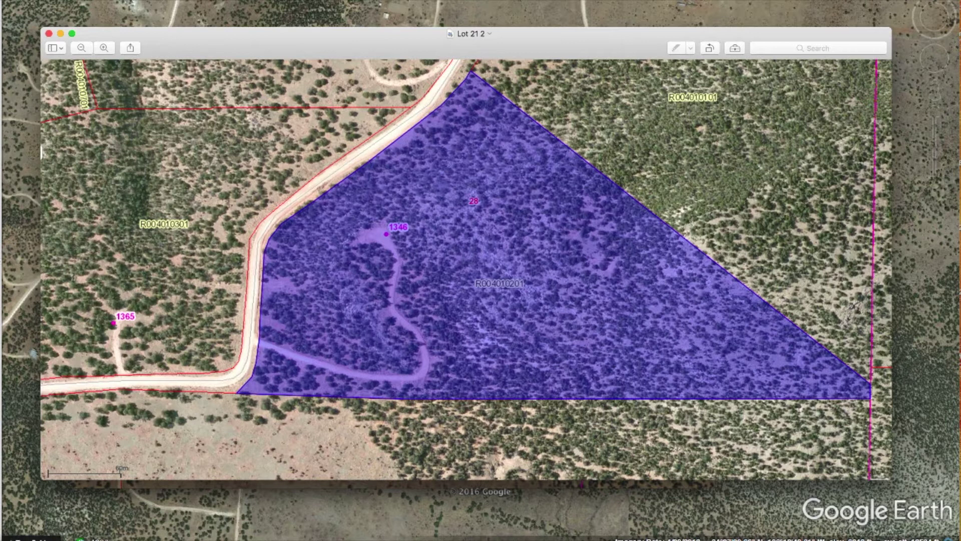
key(super+Tab)
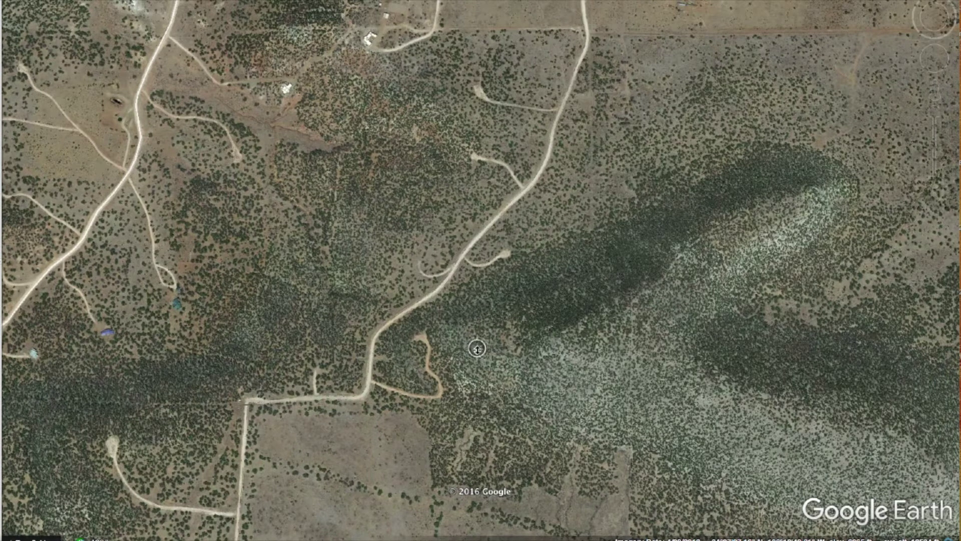
scroll(476, 349, up, 2)
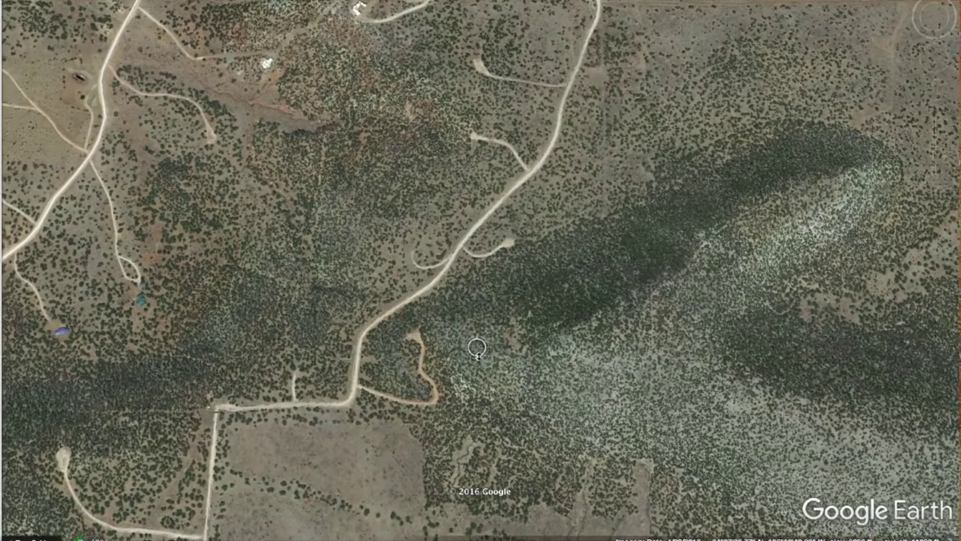
scroll(477, 349, up, 3)
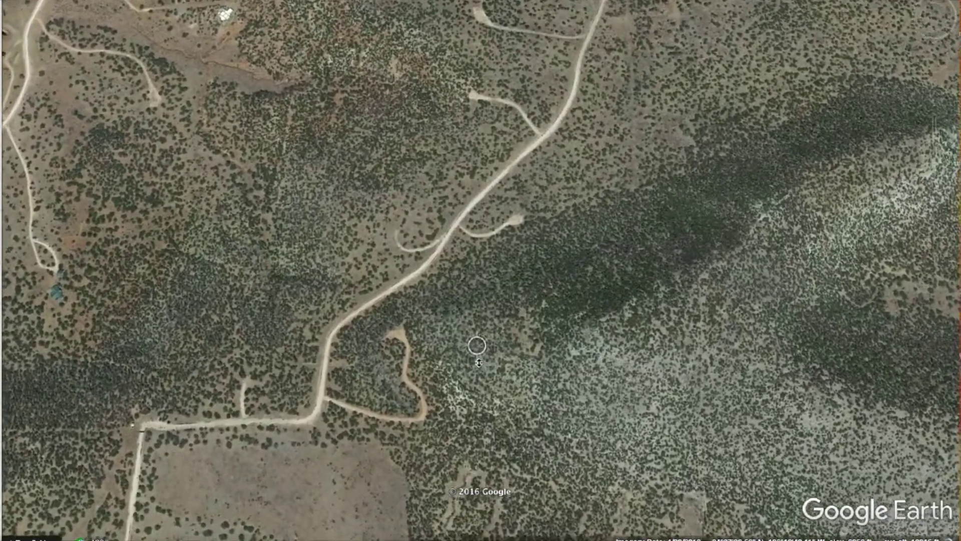
right_drag(478, 363, 476, 377)
drag(476, 377, 476, 212)
mouse_move(475, 212)
middle_down()
mouse_move(484, 276)
mouse_move(481, 230)
middle_up()
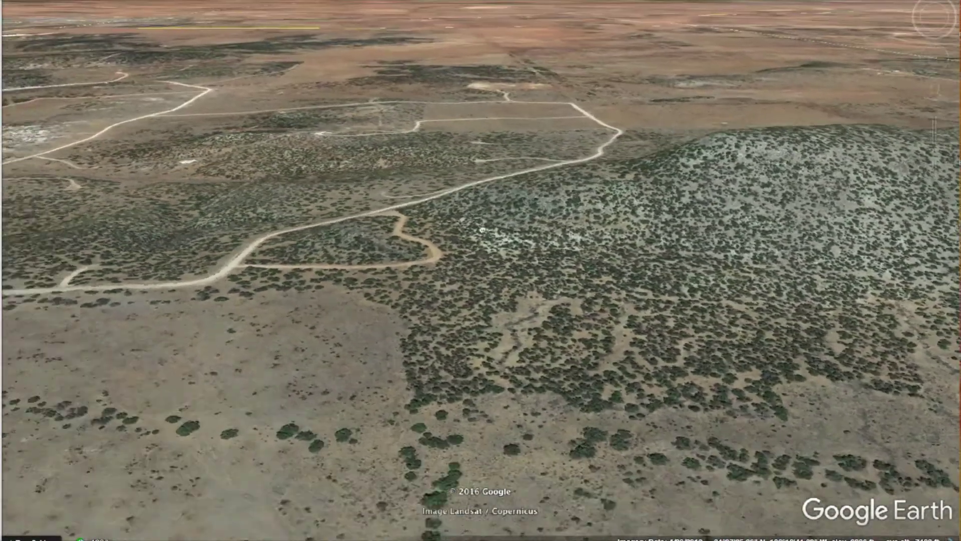
drag(483, 230, 511, 231)
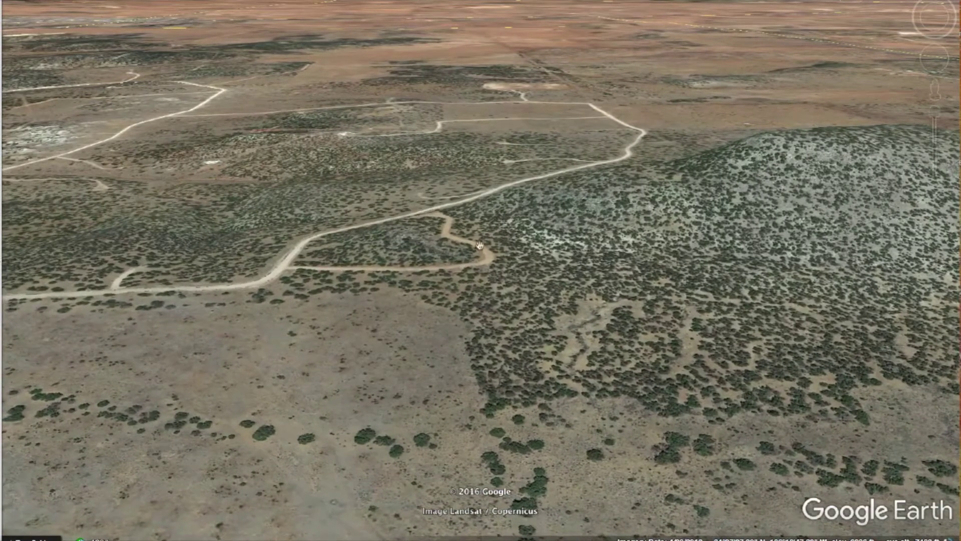
drag(450, 226, 461, 285)
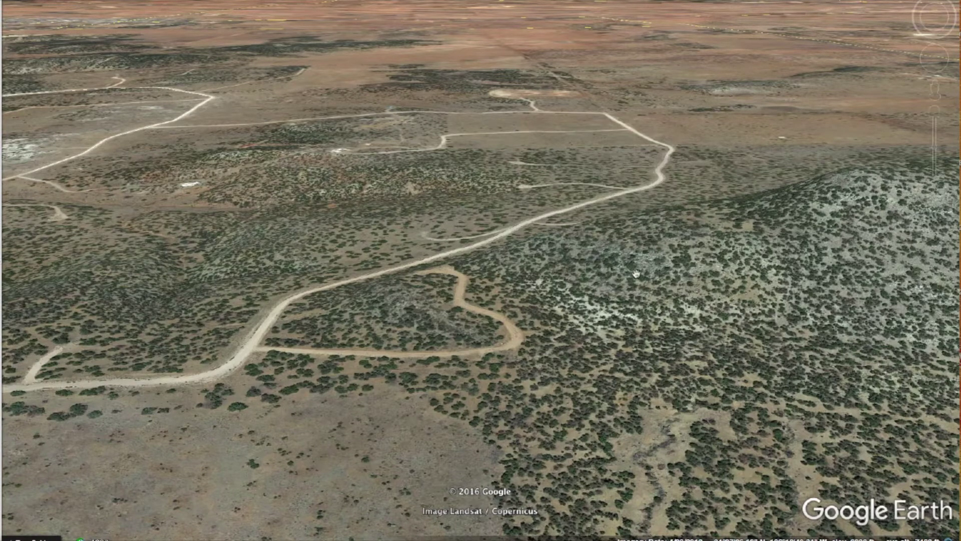
- Examine the hillside and roads around the lot from other angles, then return to an overhead view of the driveway
key(super+Tab)
middle_drag(638, 203, 397, 155)
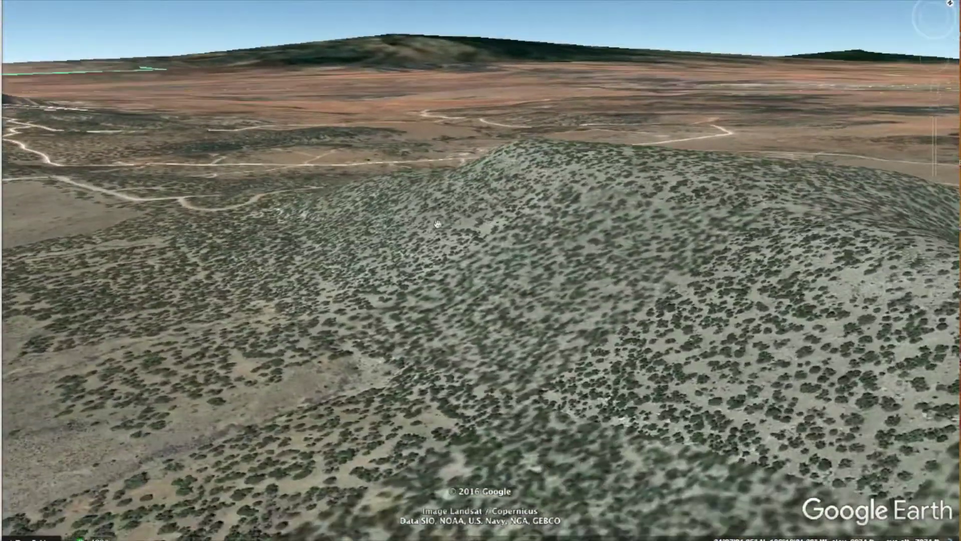
drag(433, 163, 486, 186)
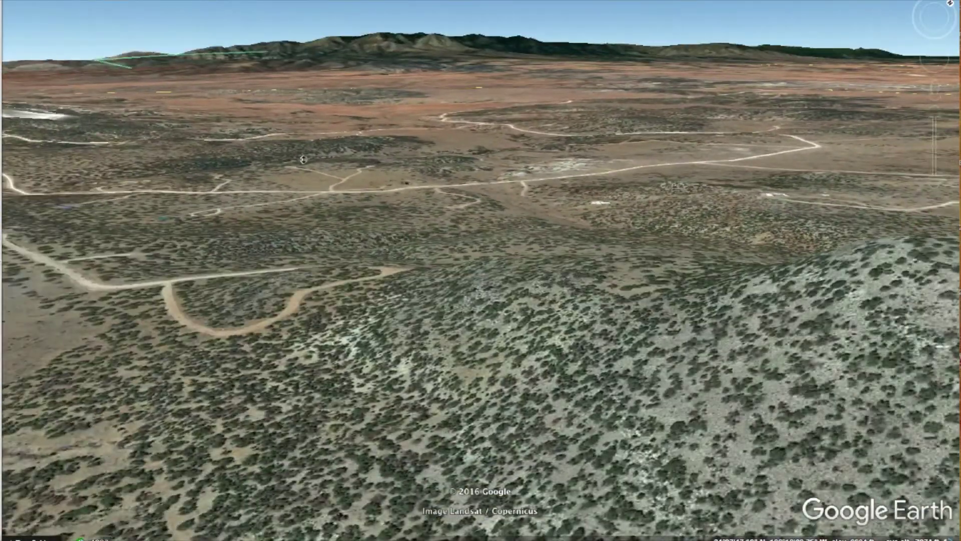
middle_drag(303, 161, 296, 144)
drag(608, 136, 487, 142)
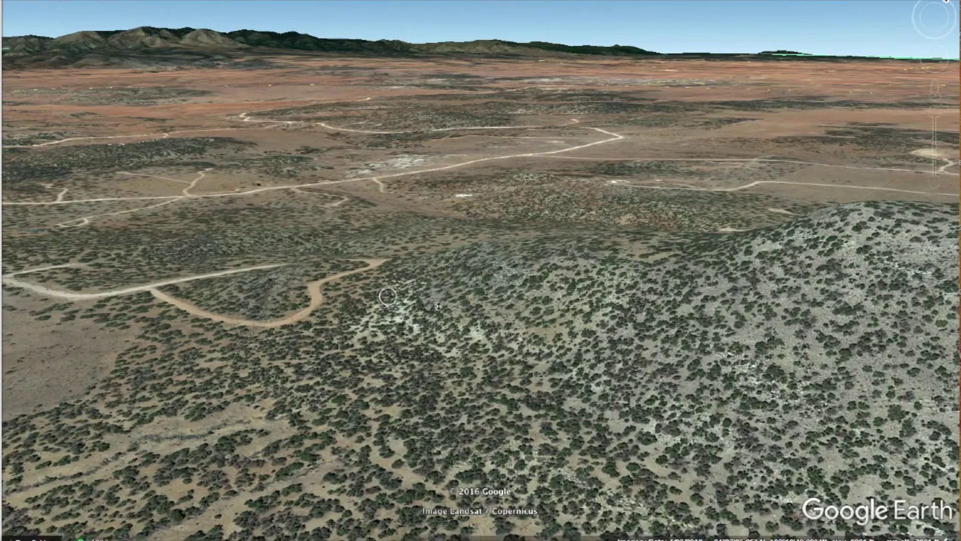
middle_drag(439, 306, 495, 323)
drag(373, 317, 433, 388)
middle_drag(351, 350, 355, 104)
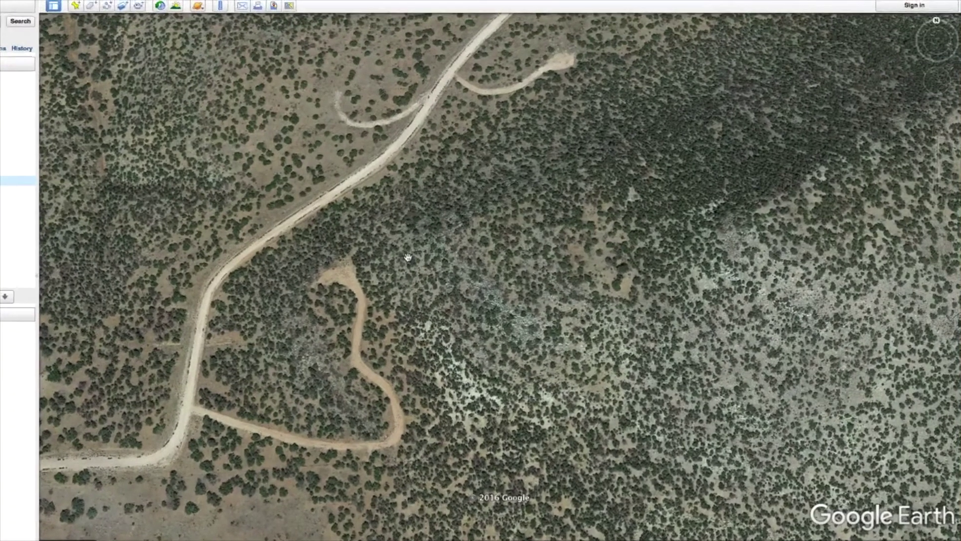
drag(62, 253, 55, 23)
mouse_move(18, 98)
mouse_down()
mouse_move(70, 4)
mouse_move(142, 105)
mouse_up()
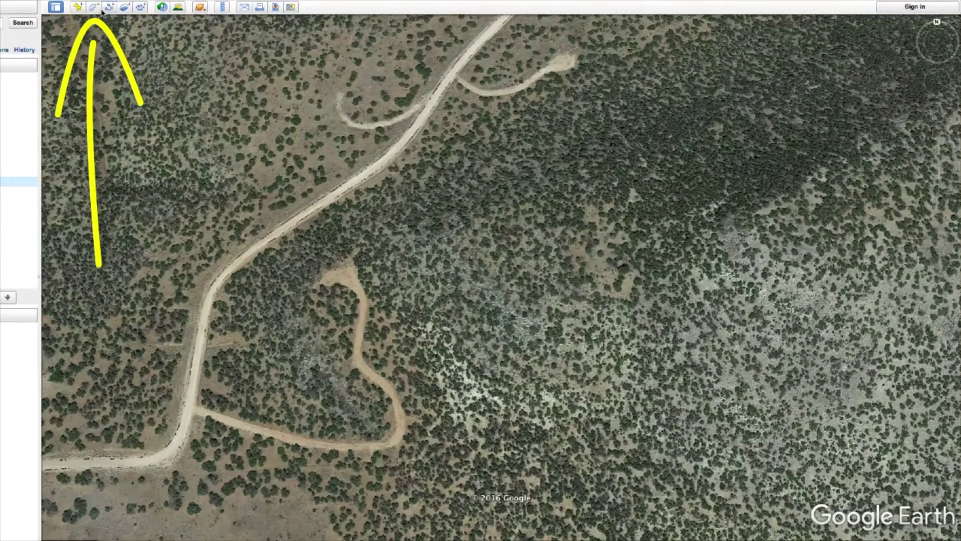
click(96, 9)
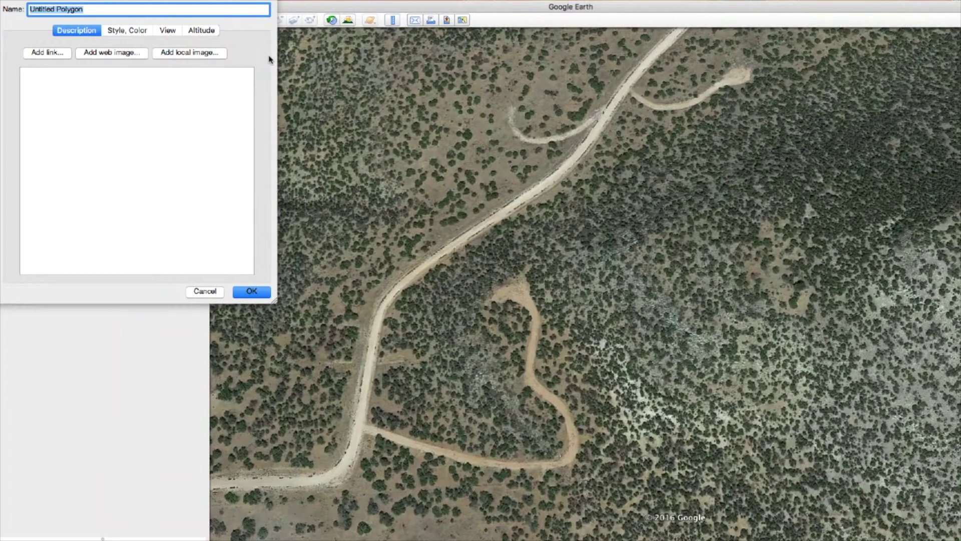
text(20 Acres)
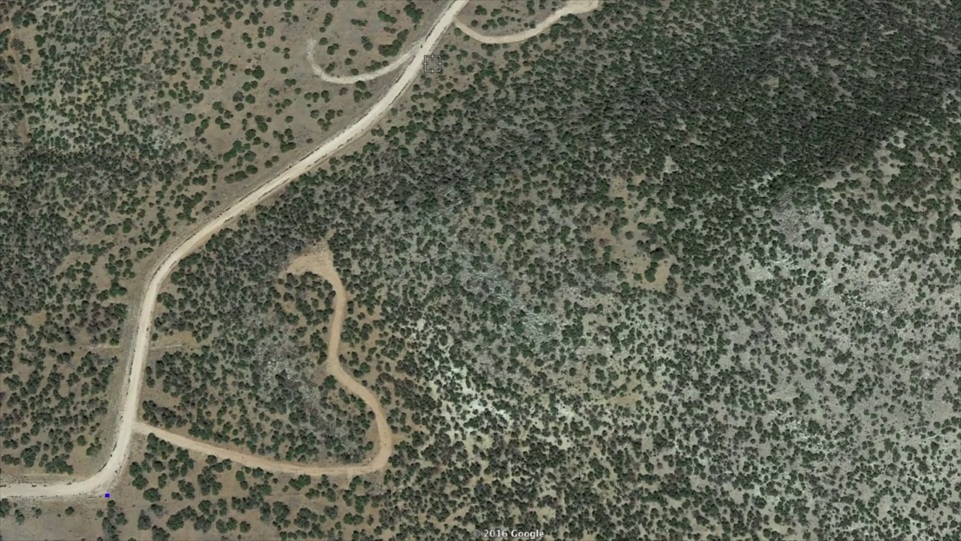
click(128, 464)
click(167, 283)
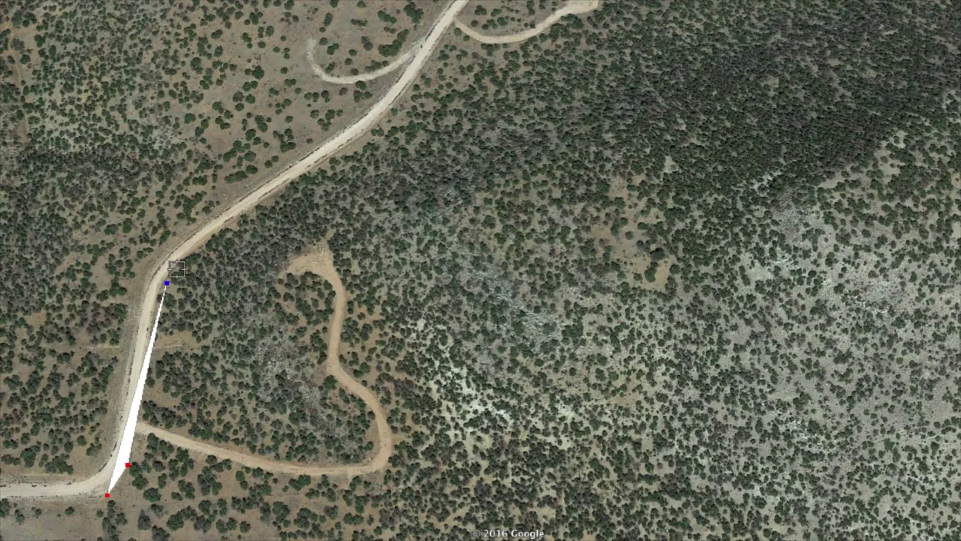
click(189, 252)
click(370, 133)
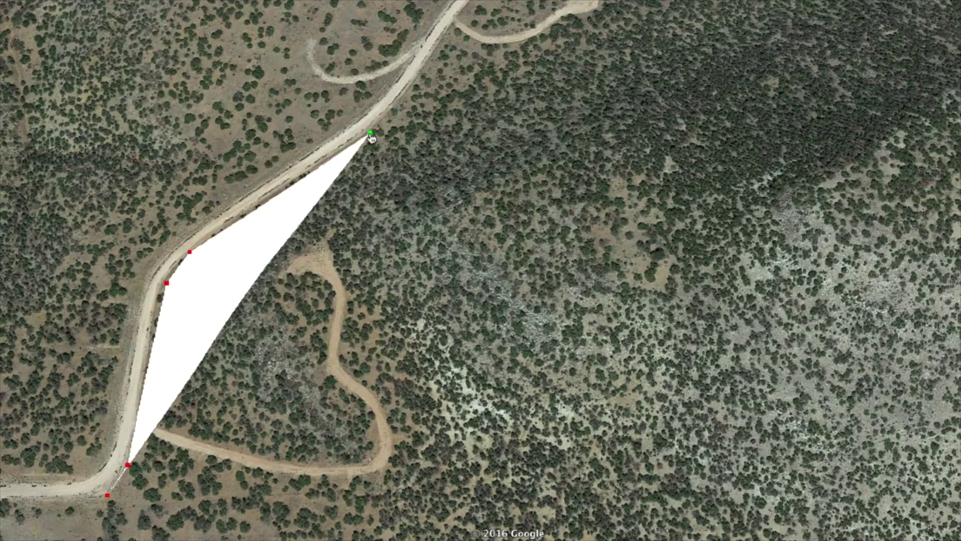
click(432, 60)
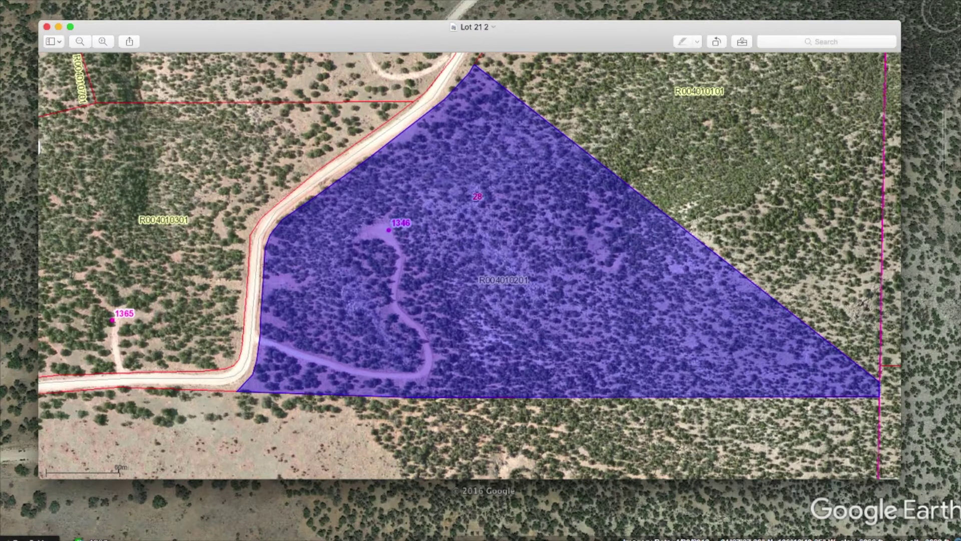
key(super+grave)
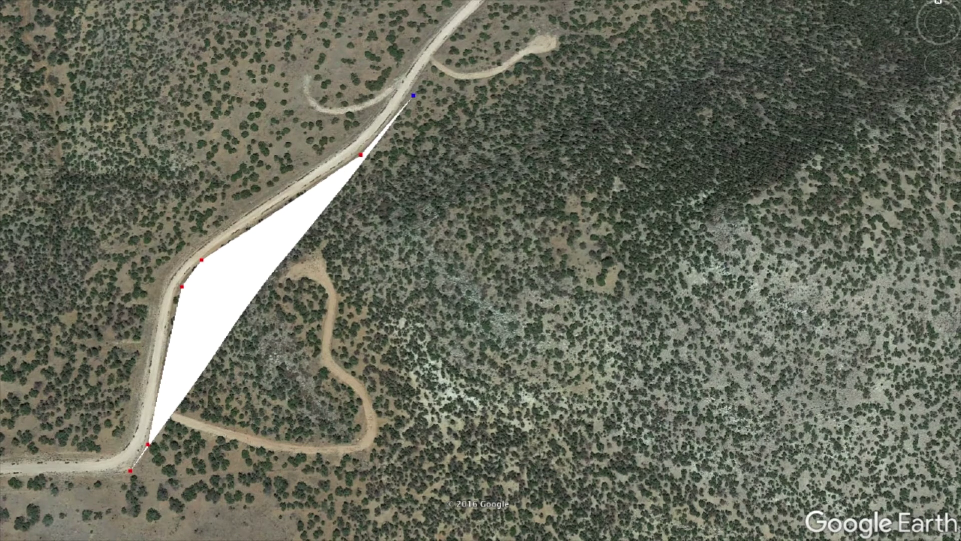
key(Escape)
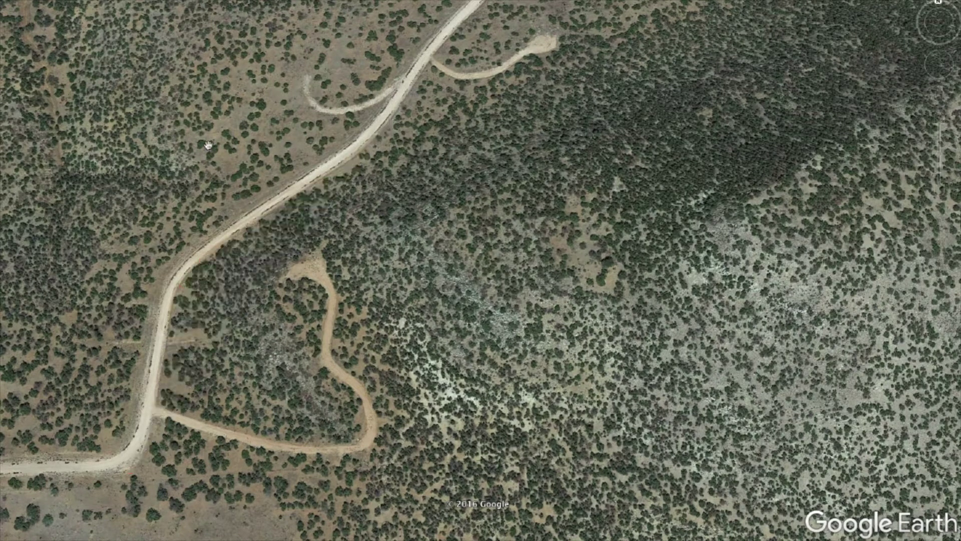
- Create a polygon named 20 Acres and trace the lot's western boundary along the road from the southwest corner to the northern tip
scroll(534, 345, down, 3)
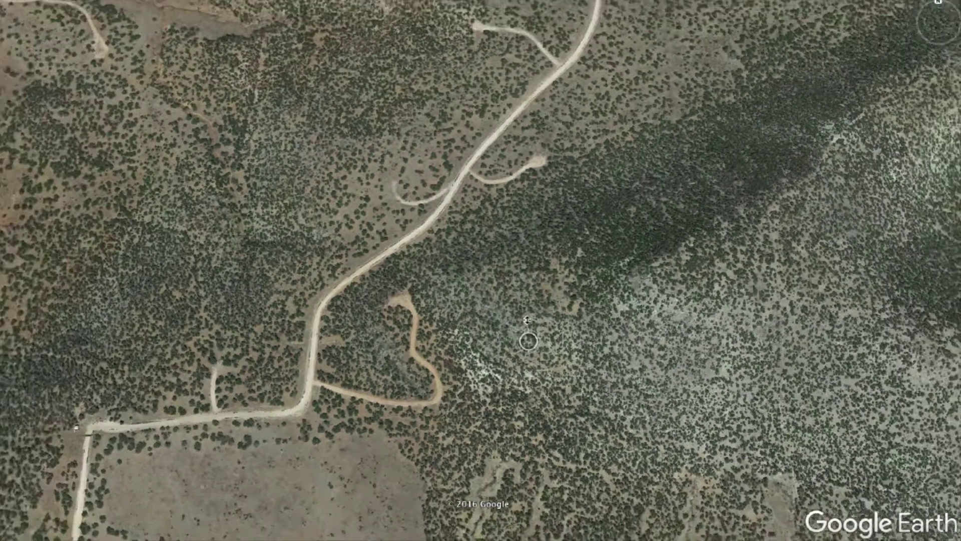
right_drag(527, 319, 528, 322)
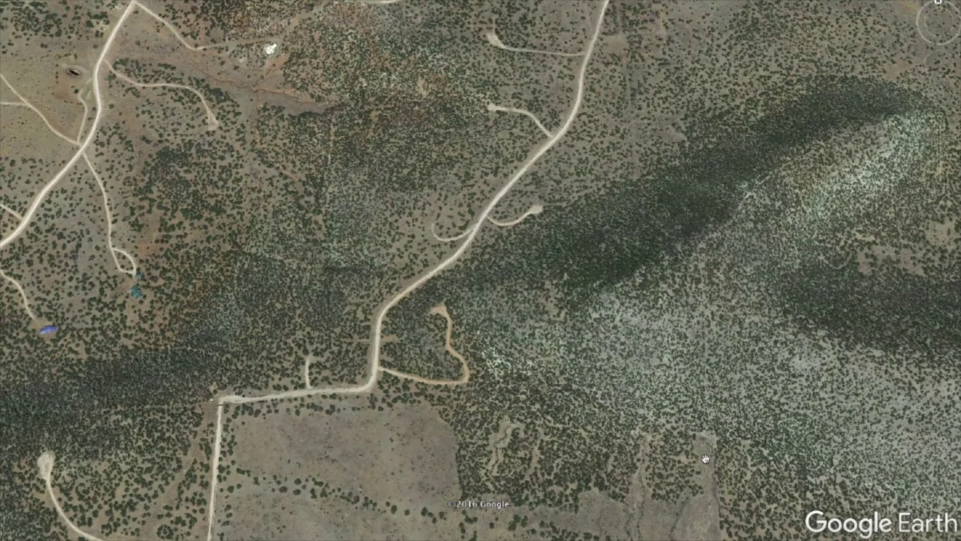
key(super+Tab)
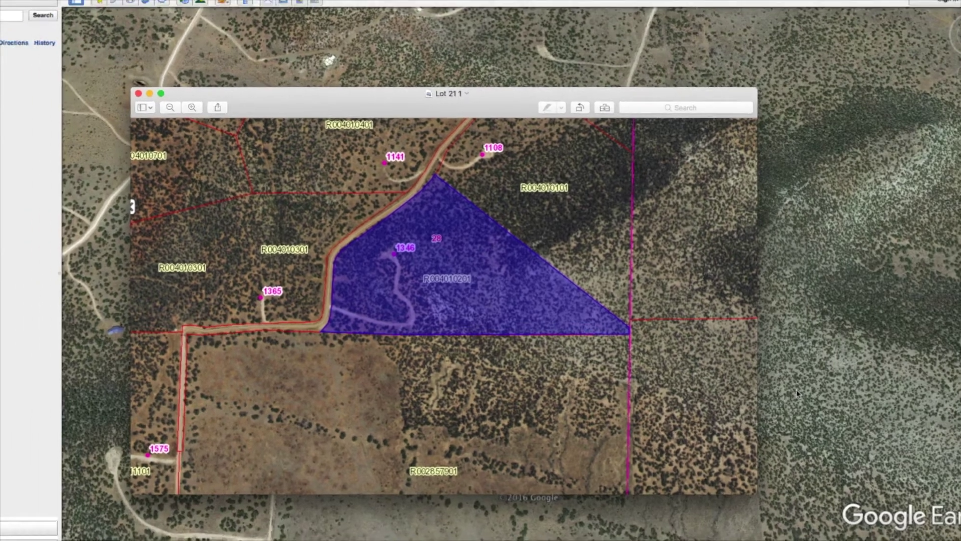
key(super+Tab)
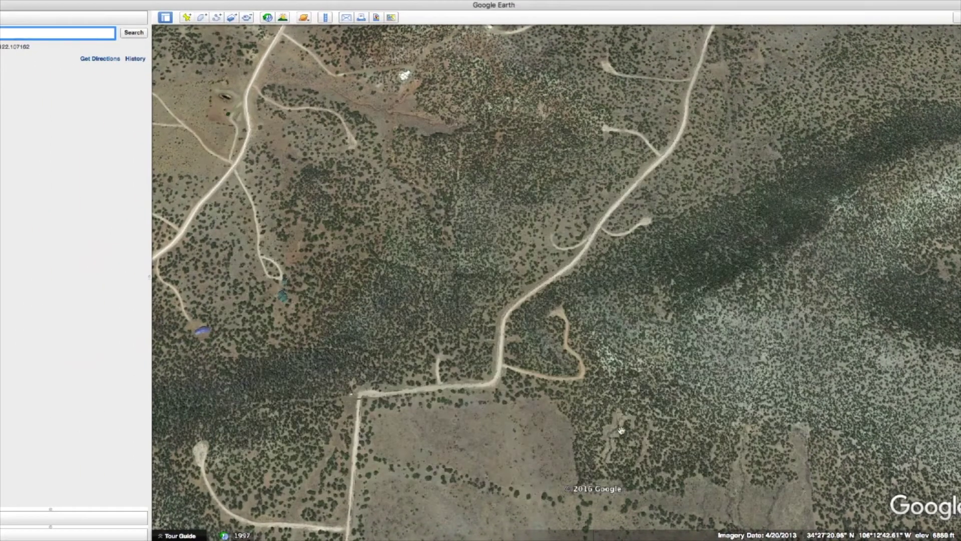
click(202, 19)
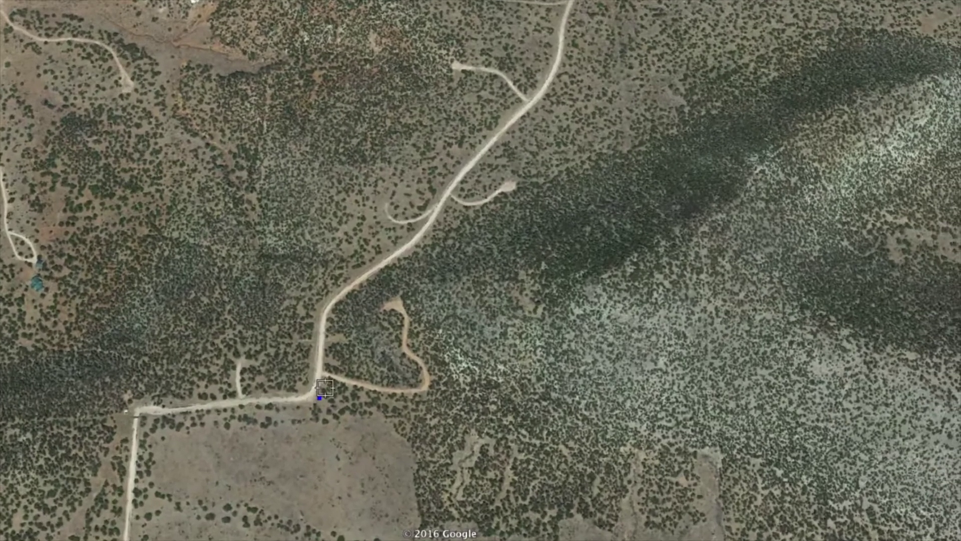
click(497, 384)
click(326, 386)
click(330, 315)
click(335, 303)
click(419, 243)
click(441, 215)
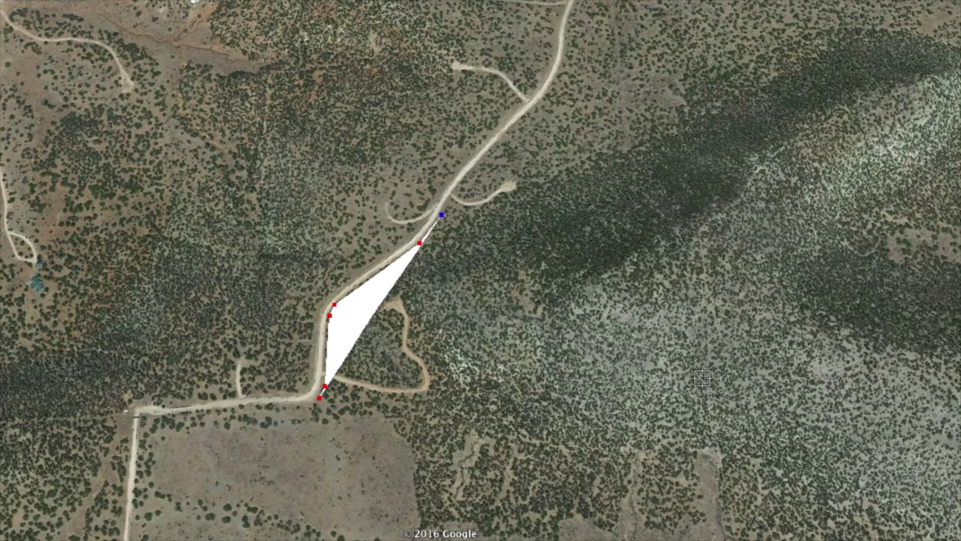
- Complete the polygon outline with two closely spaced points at the lot's eastern corner, using the Lot 21 1 map as reference
key(super+Tab)
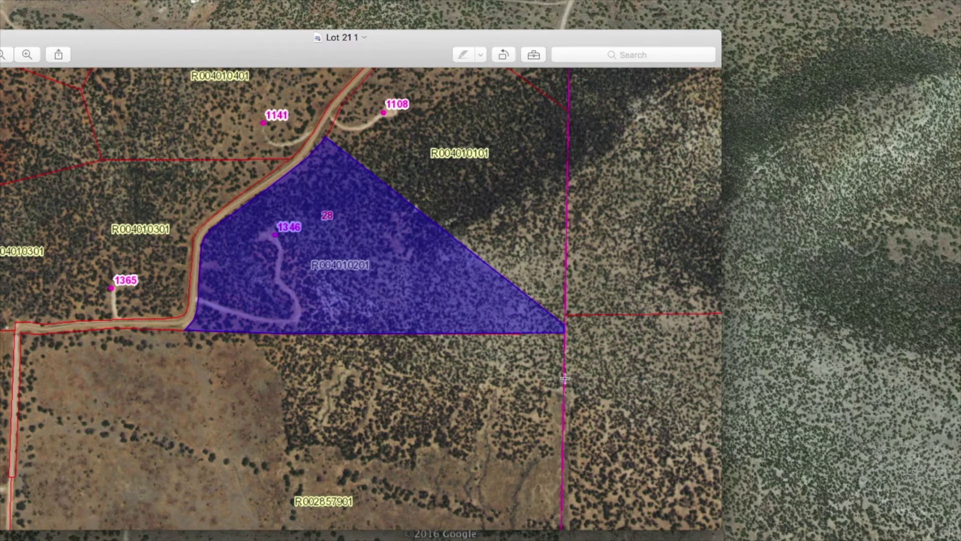
key(super+Tab)
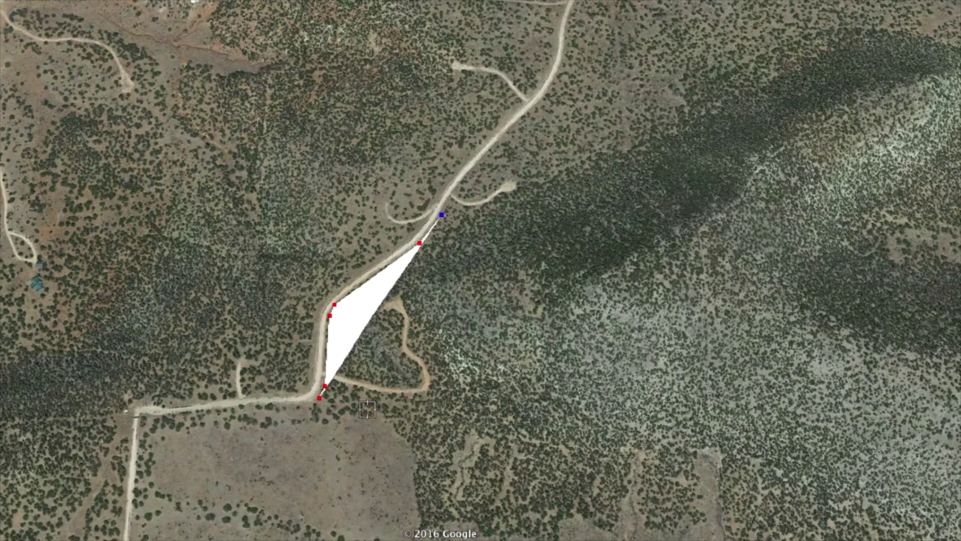
click(709, 380)
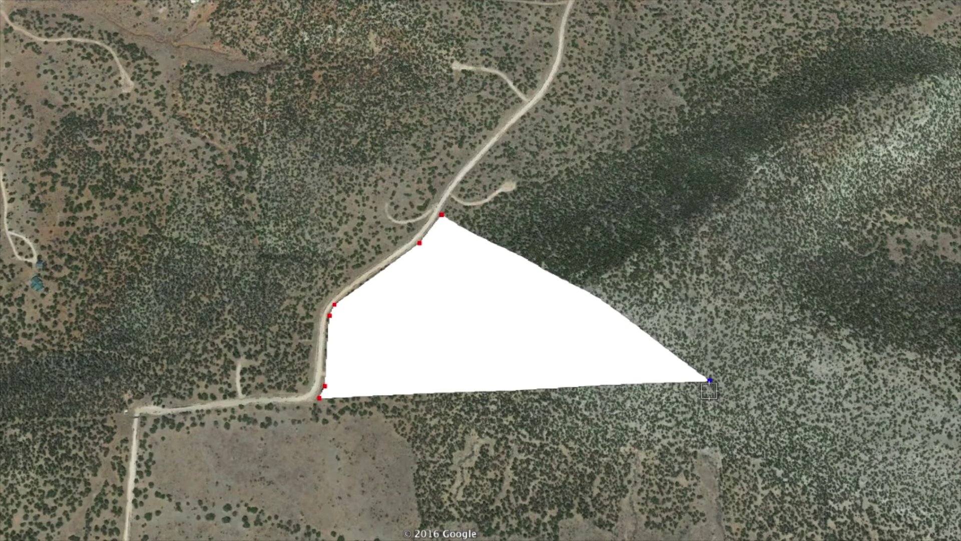
click(710, 394)
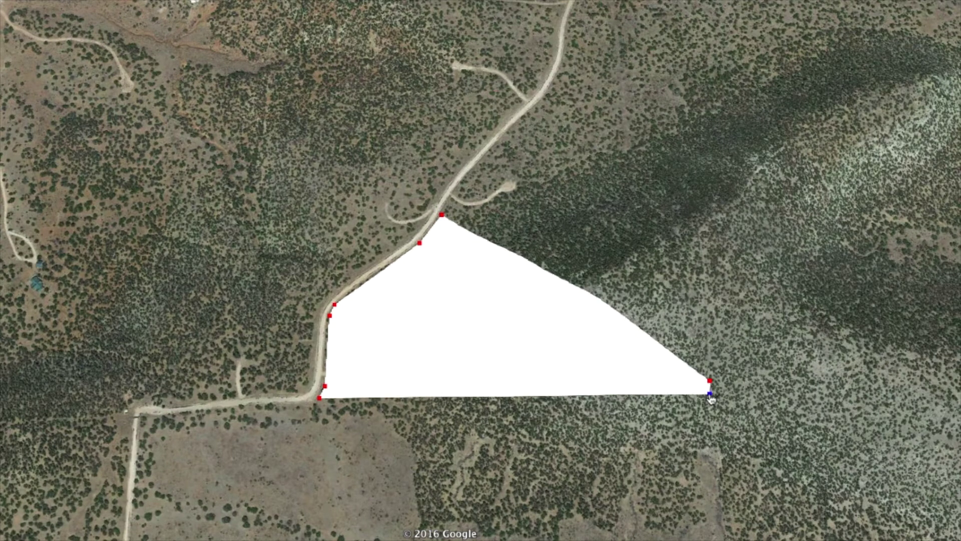
drag(710, 381, 710, 382)
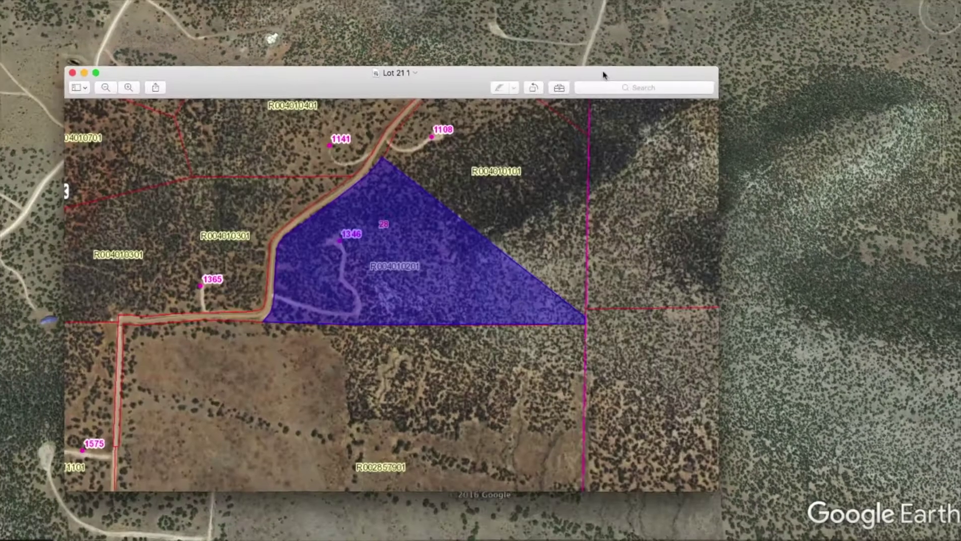
- Move the Lot 21 1 map clear of the drawn polygon to compare the two outlines
drag(606, 75, 934, 271)
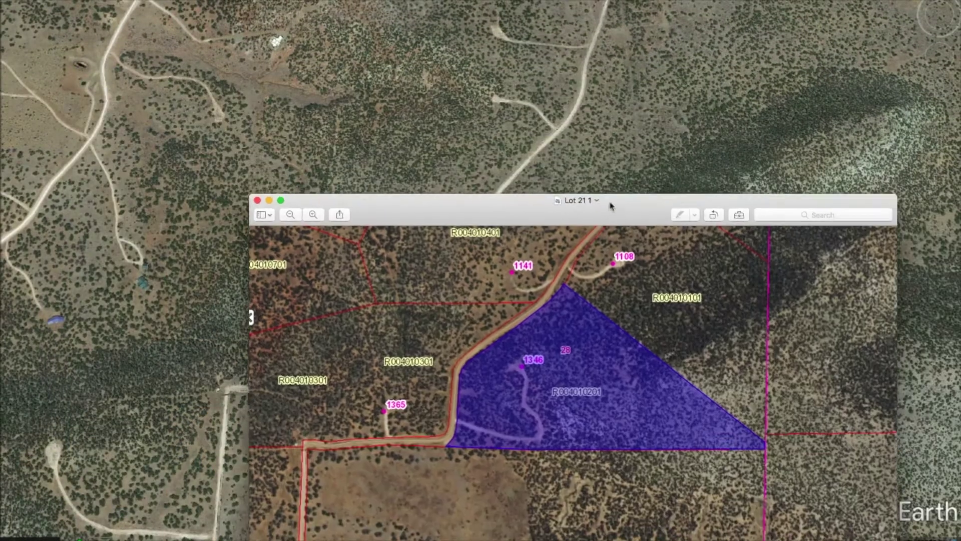
drag(612, 208, 616, 451)
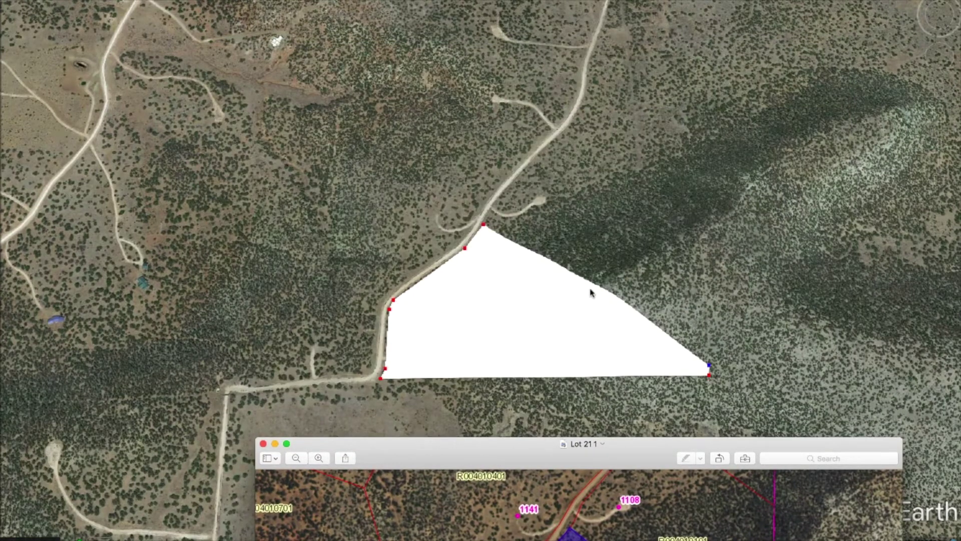
drag(623, 454, 612, 536)
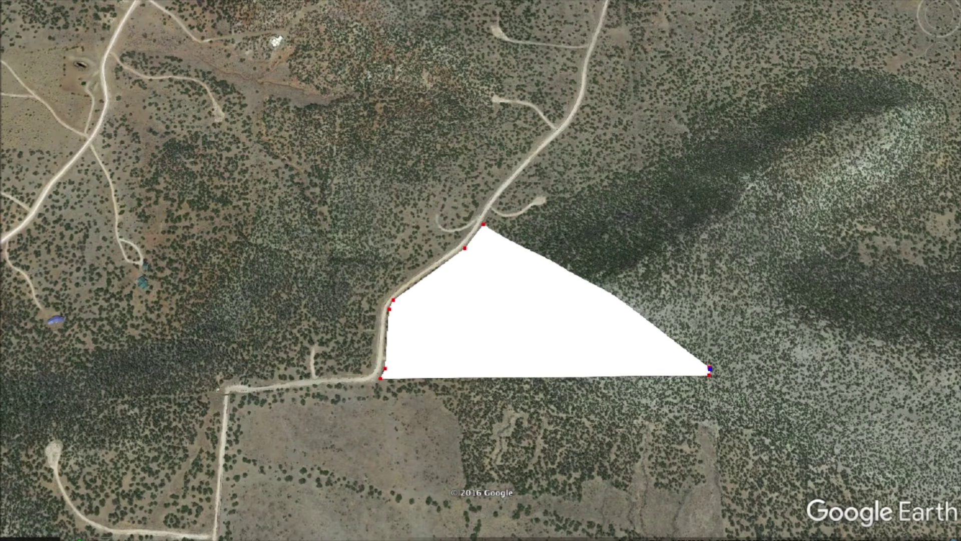
- Bring the 20 Acres polygon's settings fully into view and open its style and color options
click(528, 534)
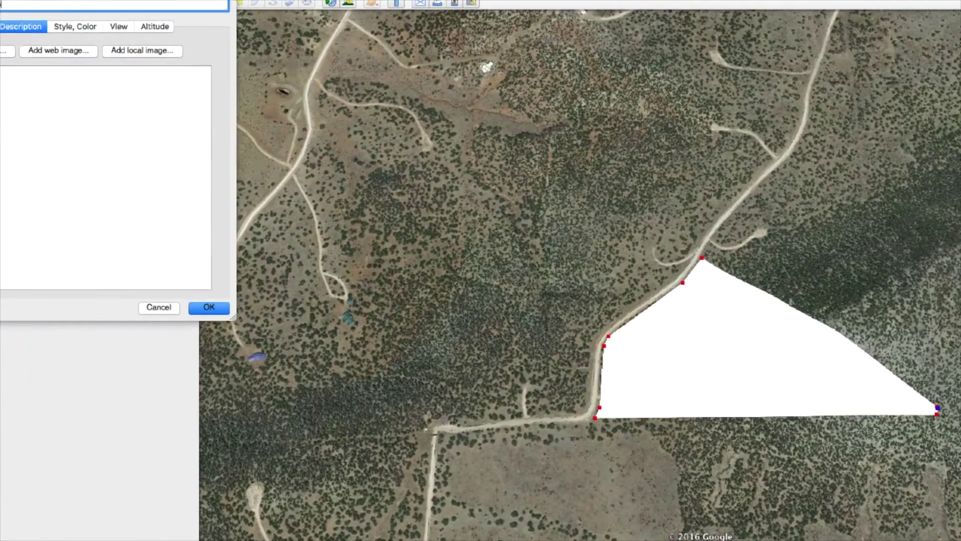
drag(88, 0, 156, 9)
click(145, 56)
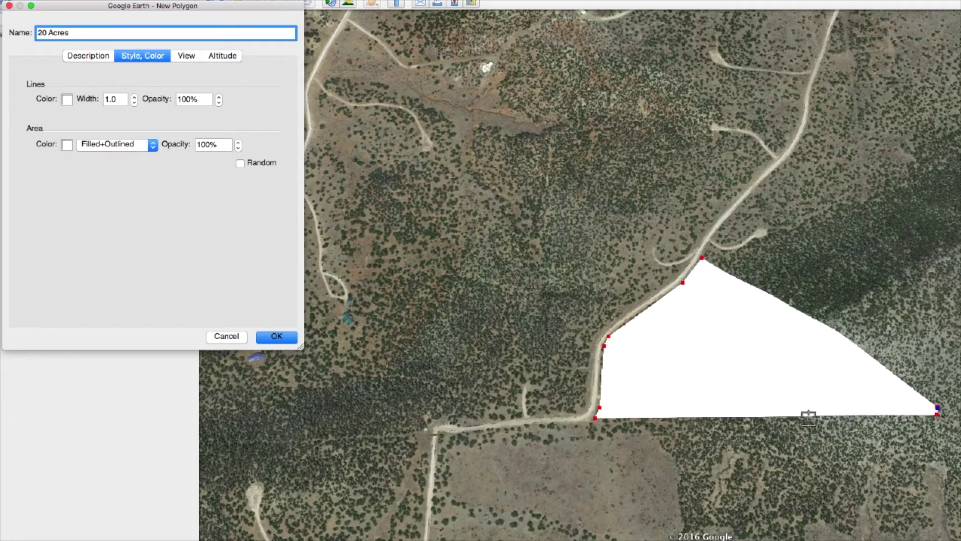
- Set the polygon's line opacity to 50%
click(218, 103)
click(219, 103)
click(219, 103)
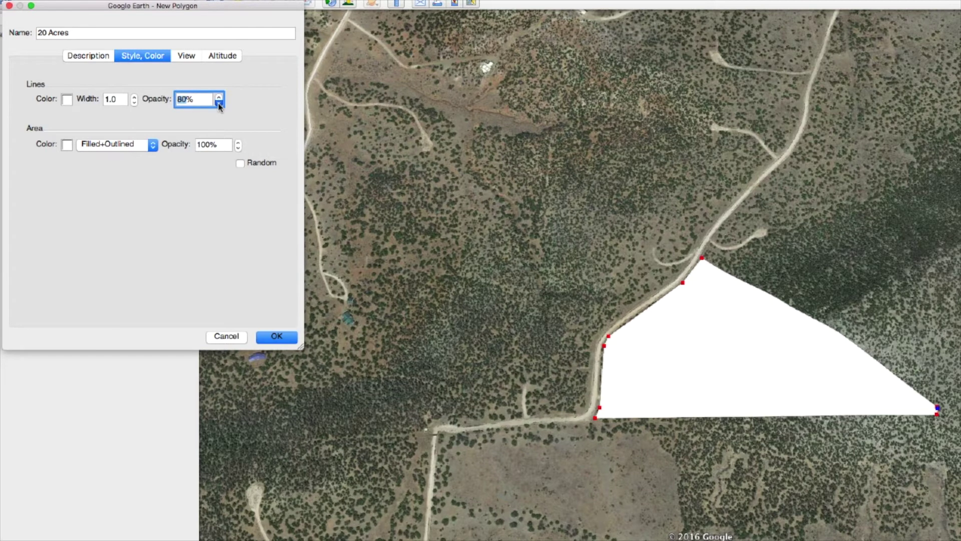
click(218, 104)
click(219, 103)
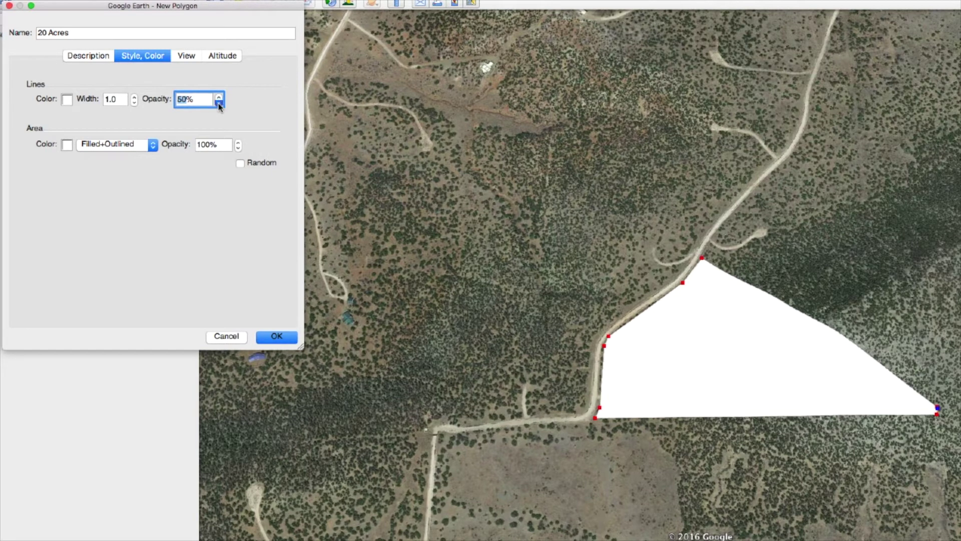
- Set the polygon's area opacity to 50% and its line opacity to 100%, and save the polygon
click(239, 149)
click(238, 148)
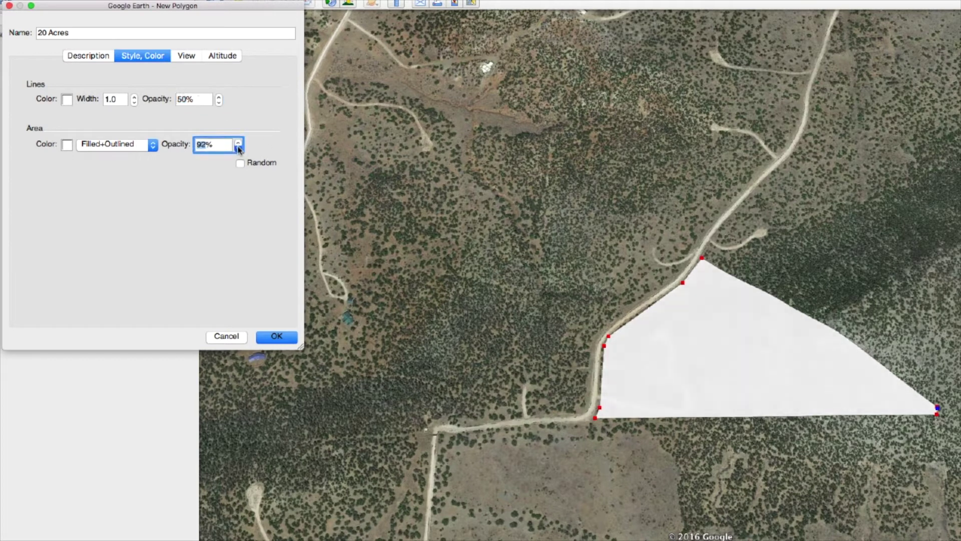
click(239, 148)
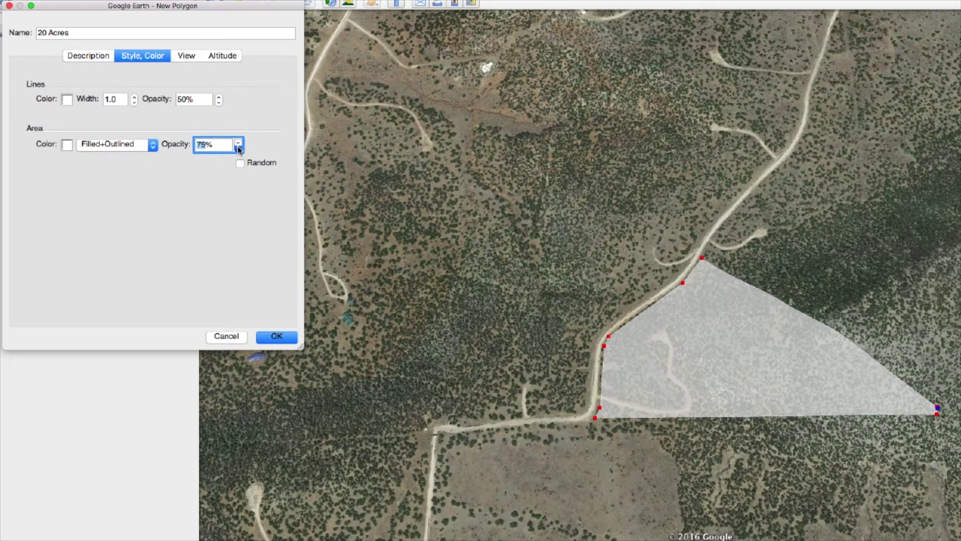
click(239, 148)
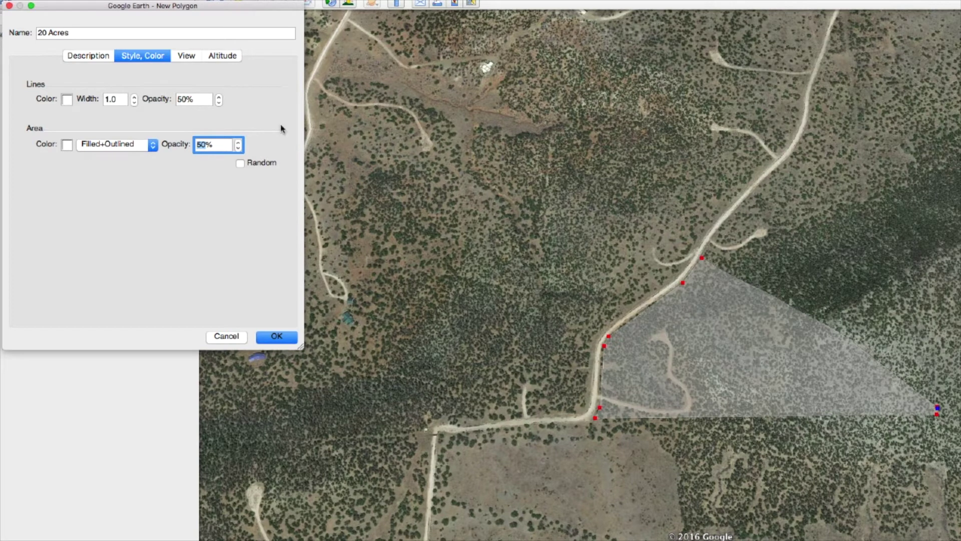
double_click(187, 99)
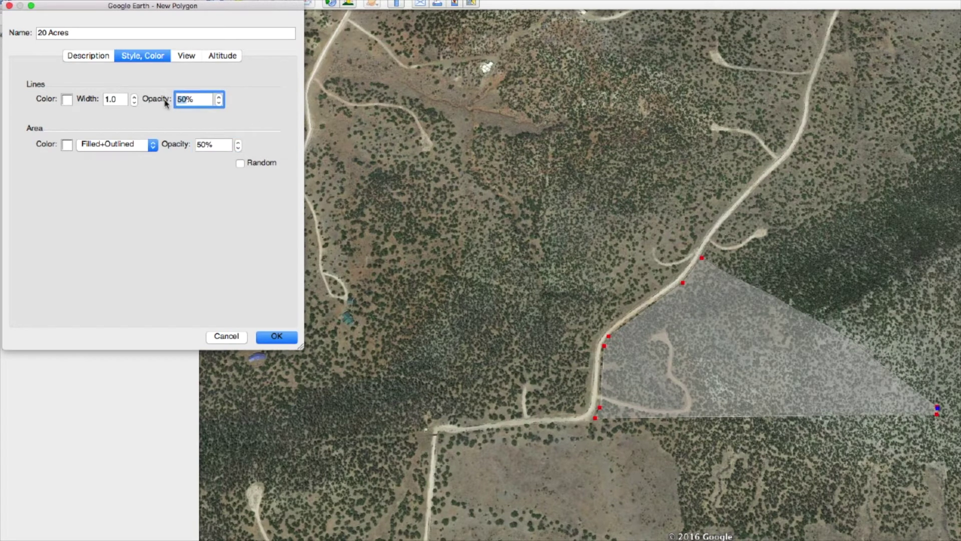
text(100)
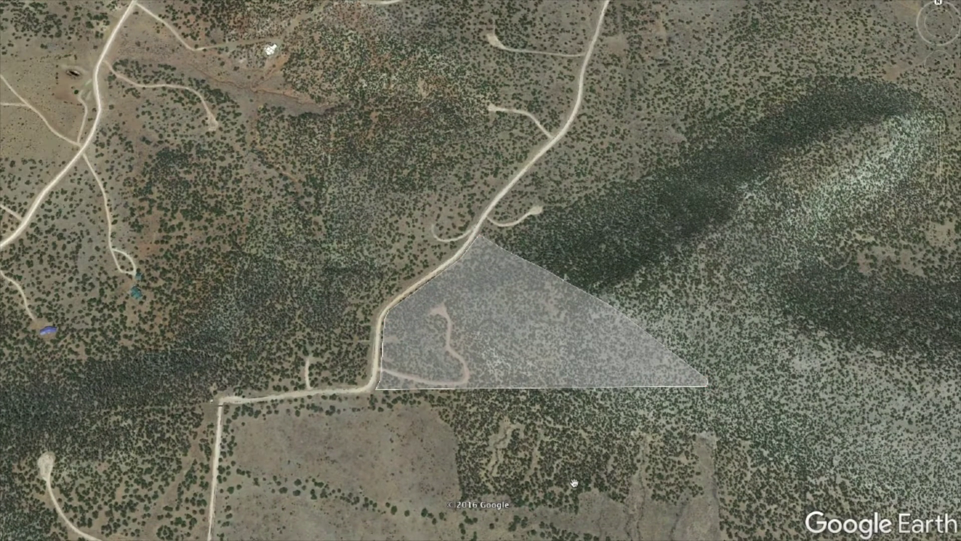
- Examine the shaded lot in tilted views from the south and from the opposite side across the road
right_drag(525, 427, 535, 498)
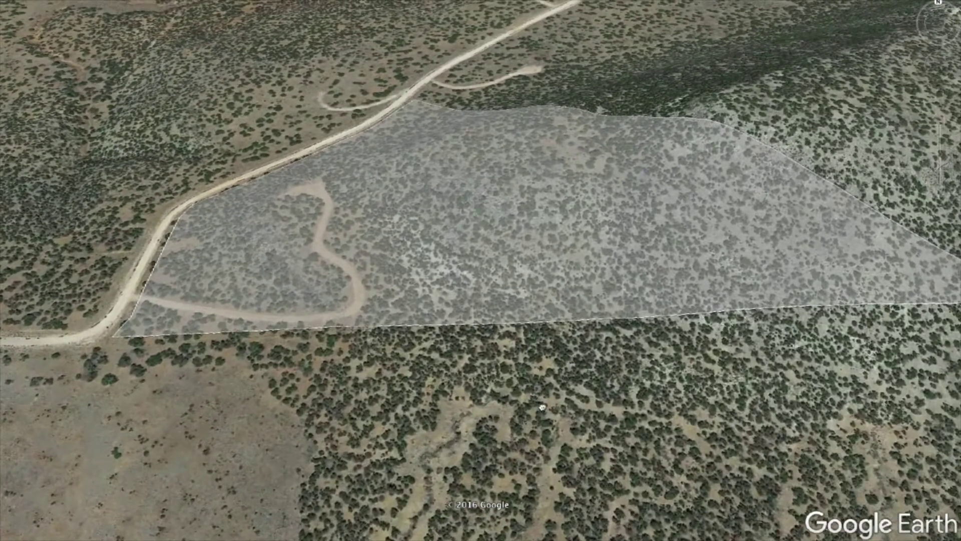
drag(523, 418, 460, 190)
middle_drag(461, 191, 461, 204)
drag(462, 204, 633, 497)
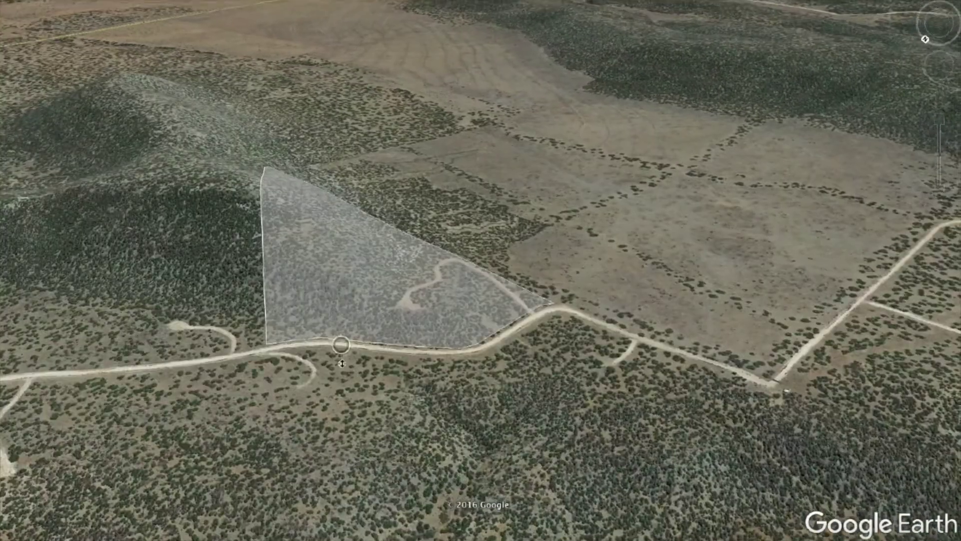
middle_drag(341, 363, 351, 435)
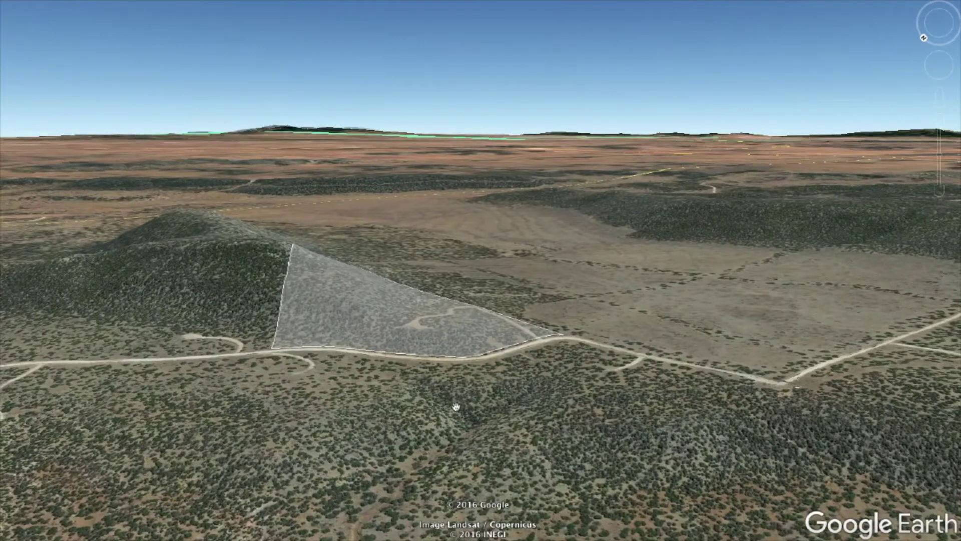
- Go down to ground level at the lot's driveway and look around at the surrounding hills and horizon
middle_drag(428, 329, 365, 166)
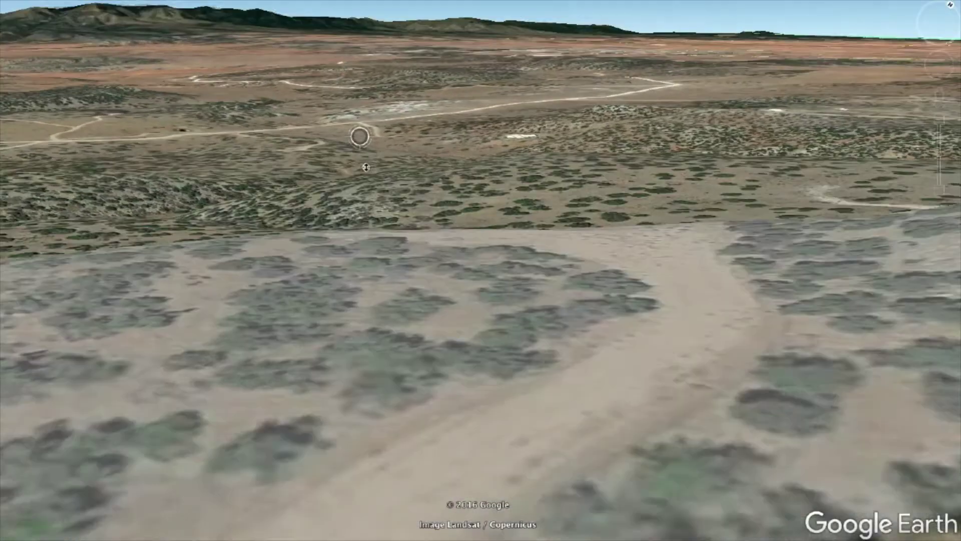
scroll(376, 73, up, 3)
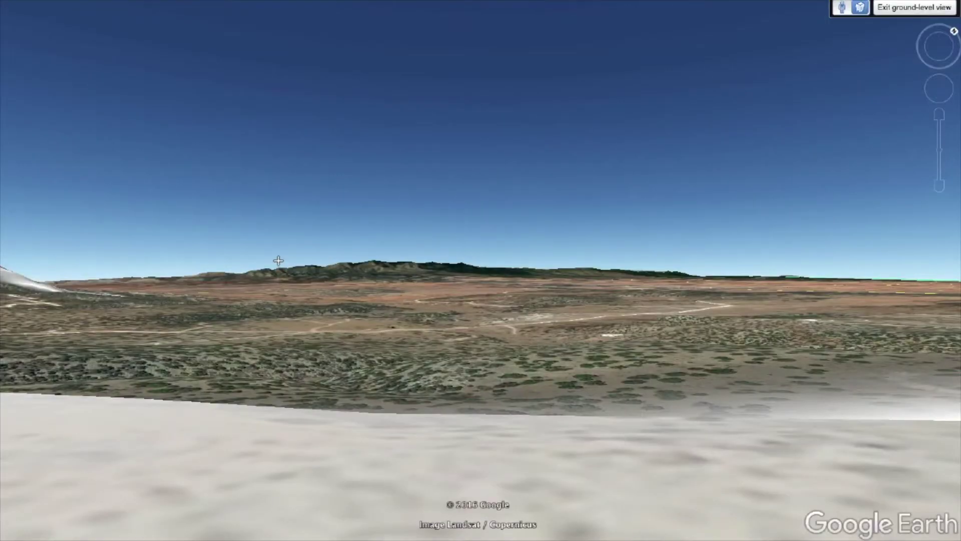
drag(278, 260, 459, 285)
drag(167, 313, 423, 318)
drag(218, 319, 129, 315)
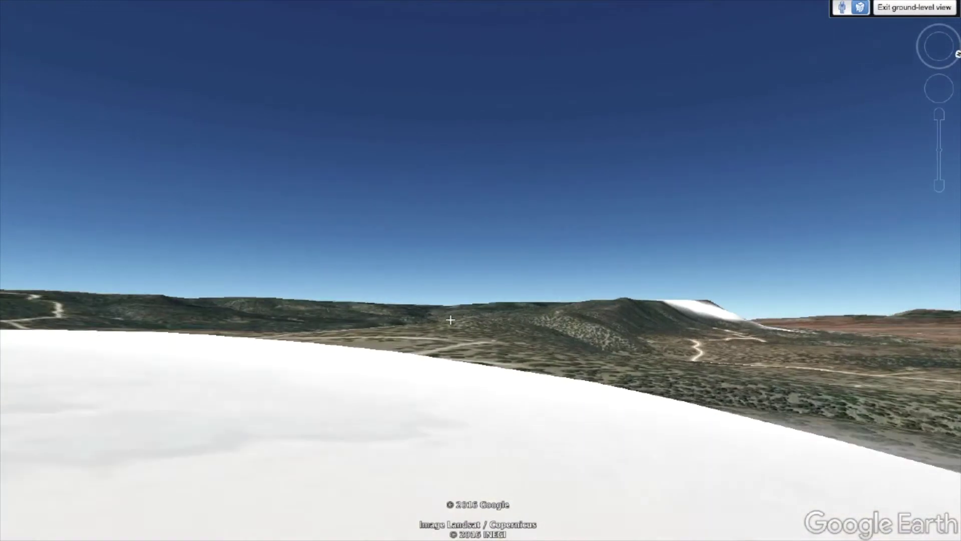
drag(355, 321, 503, 327)
drag(927, 311, 125, 268)
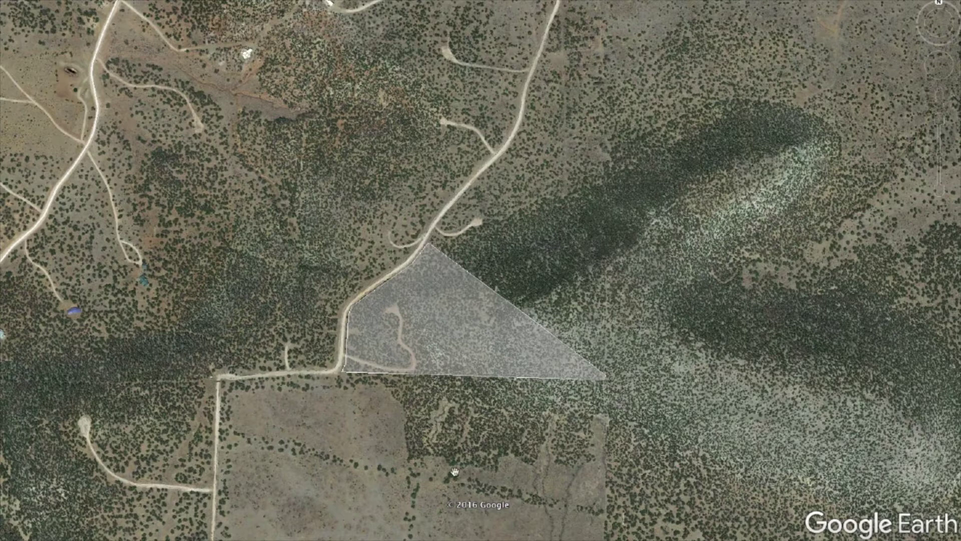
- Examine the shaded lot and its driveway in tilted views from the south and southwest
right_drag(412, 412, 443, 491)
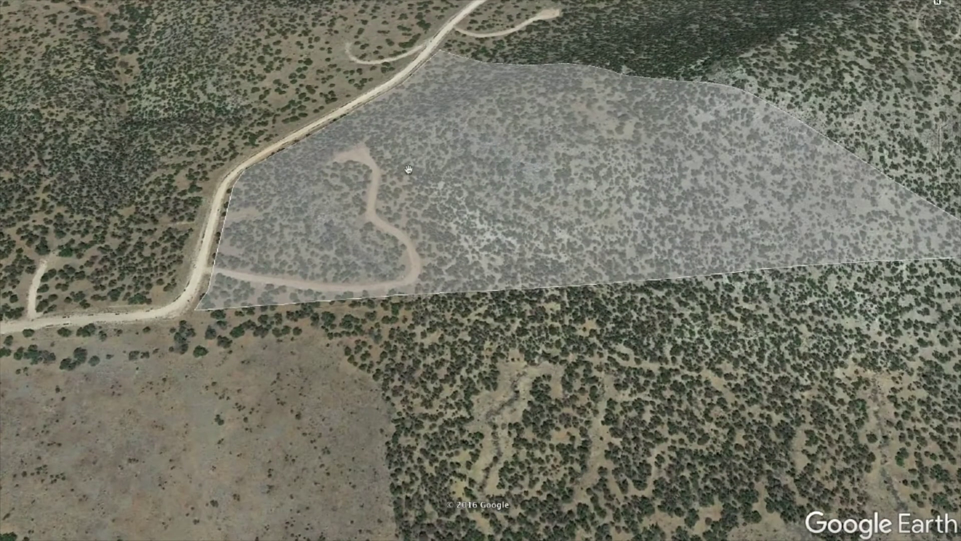
right_drag(316, 60, 301, 79)
middle_drag(301, 80, 380, 118)
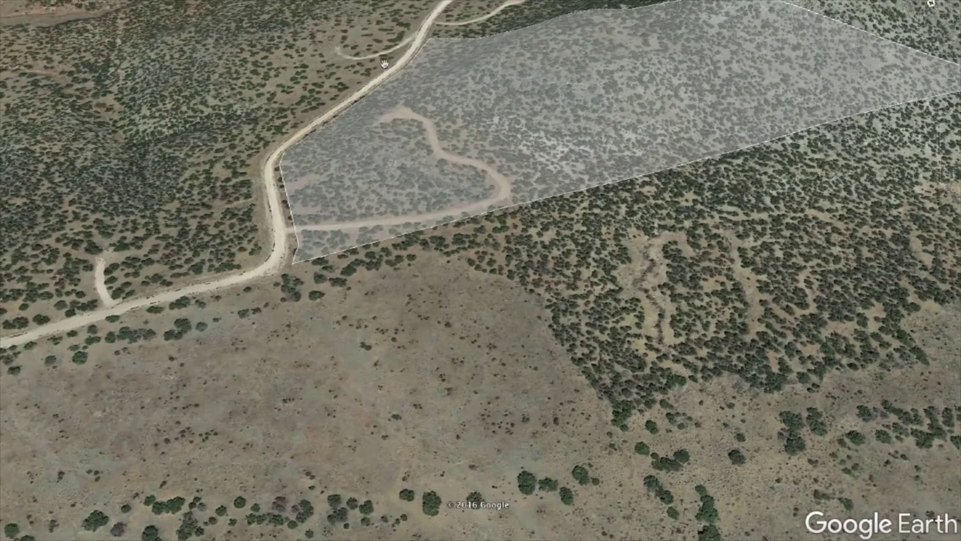
ctrl+drag(307, 47, 258, 71)
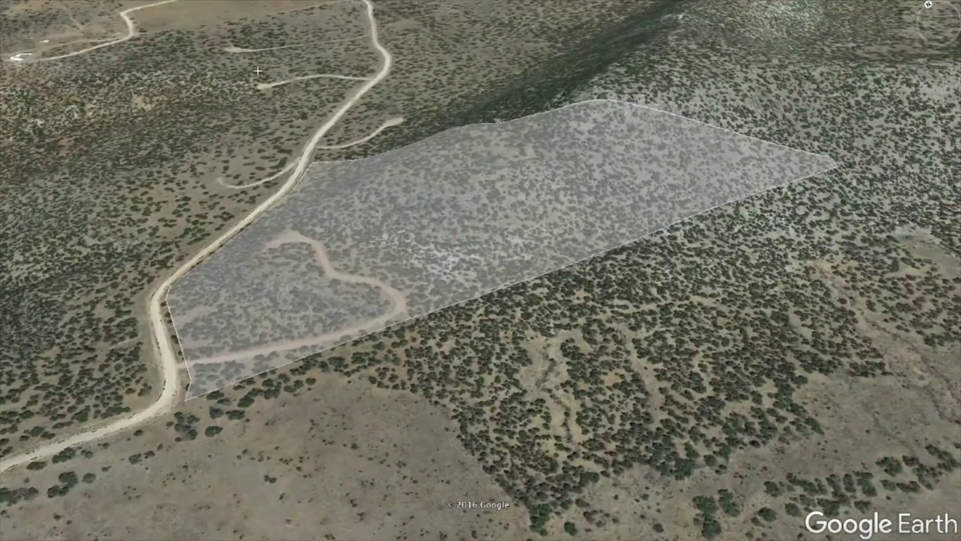
drag(568, 411, 582, 307)
scroll(605, 400, up, 3)
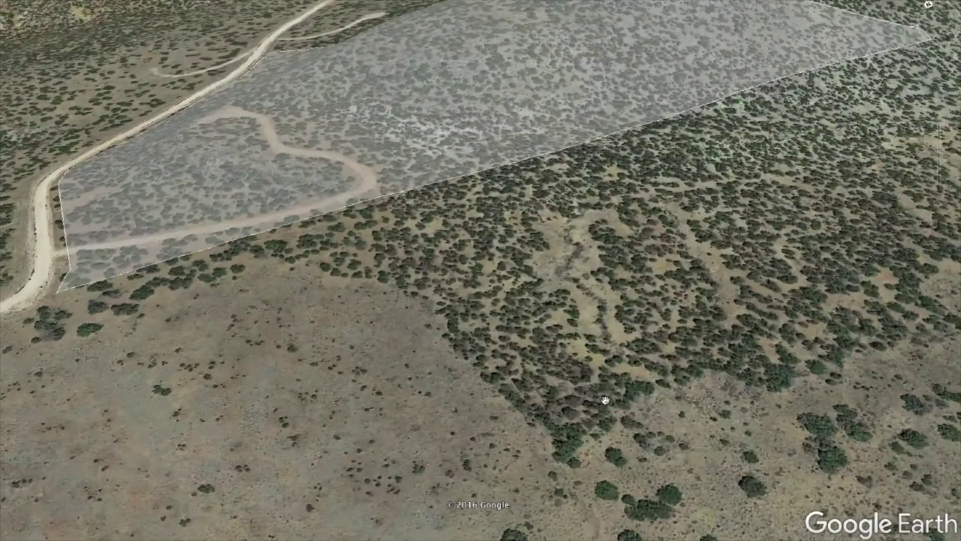